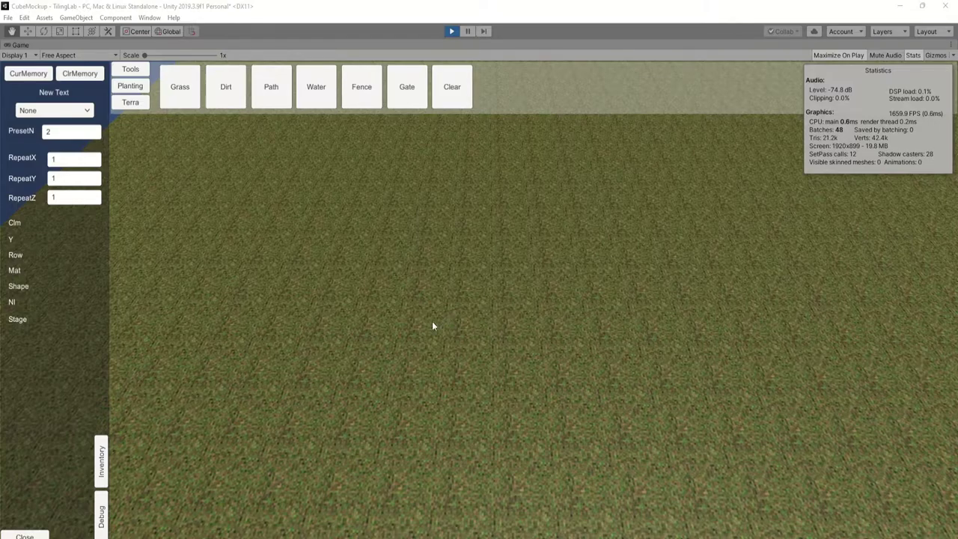
Lay a straight row of seven Path tiles across the middle of the grass field.
right_click_drag(414, 346, 415, 355)
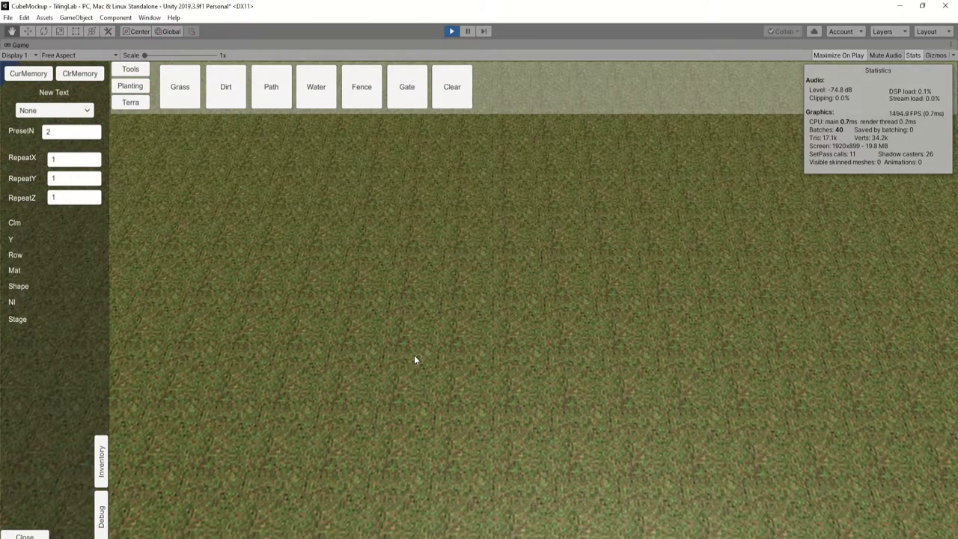
scroll(414, 355, "down", 2)
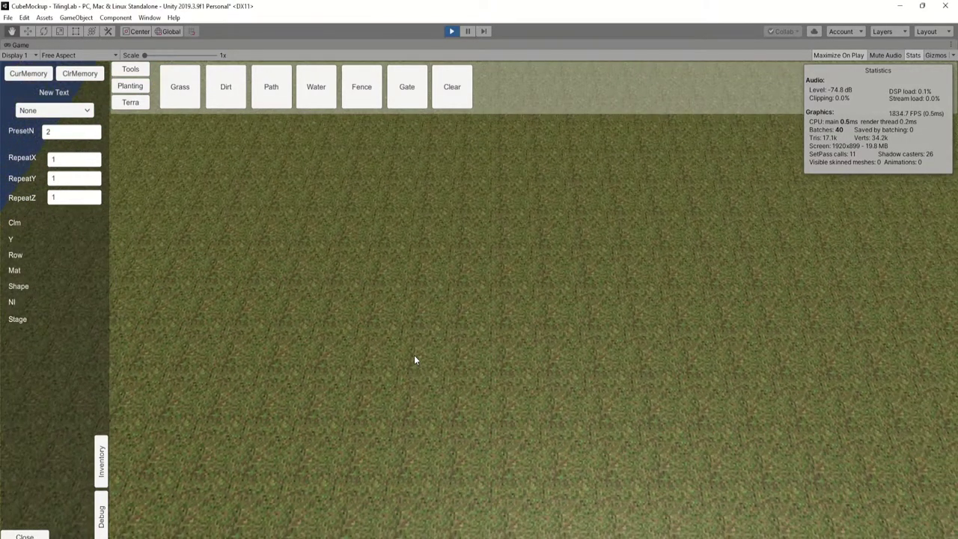
scroll(414, 355, "down", 3)
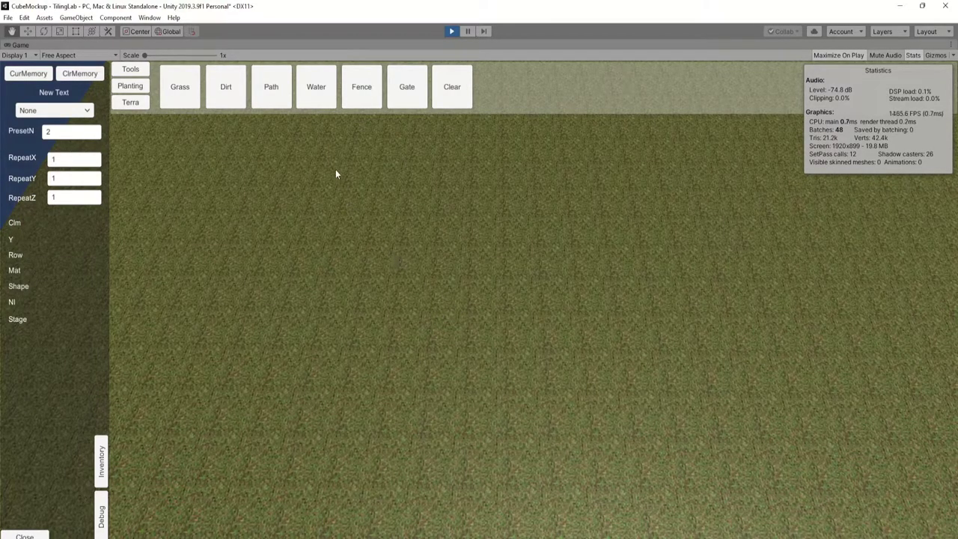
left_click(239, 95)
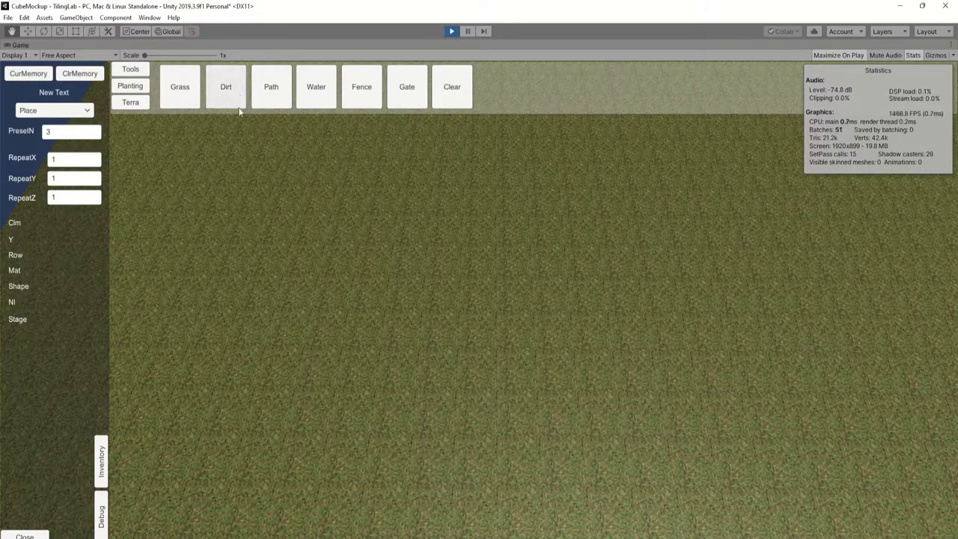
left_click(394, 329)
left_click(432, 341)
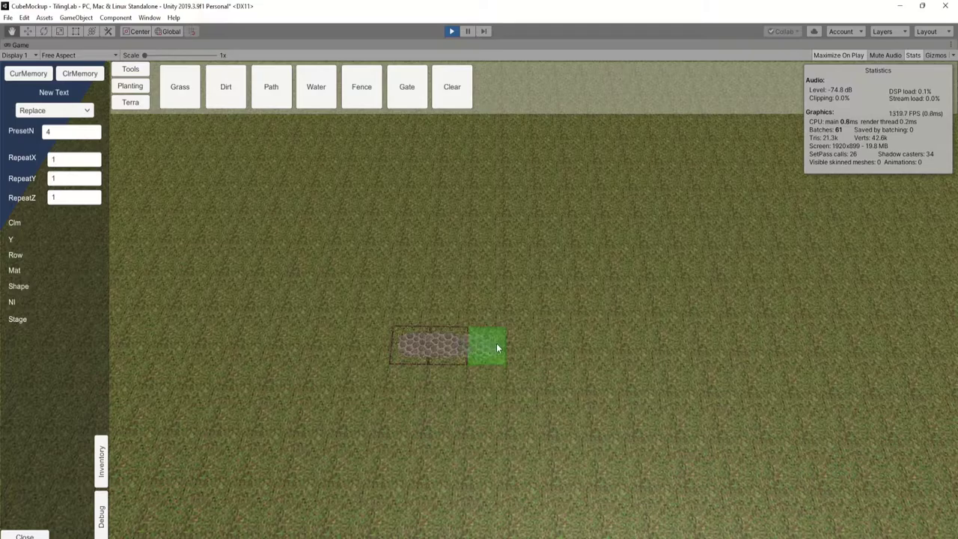
left_click(497, 347)
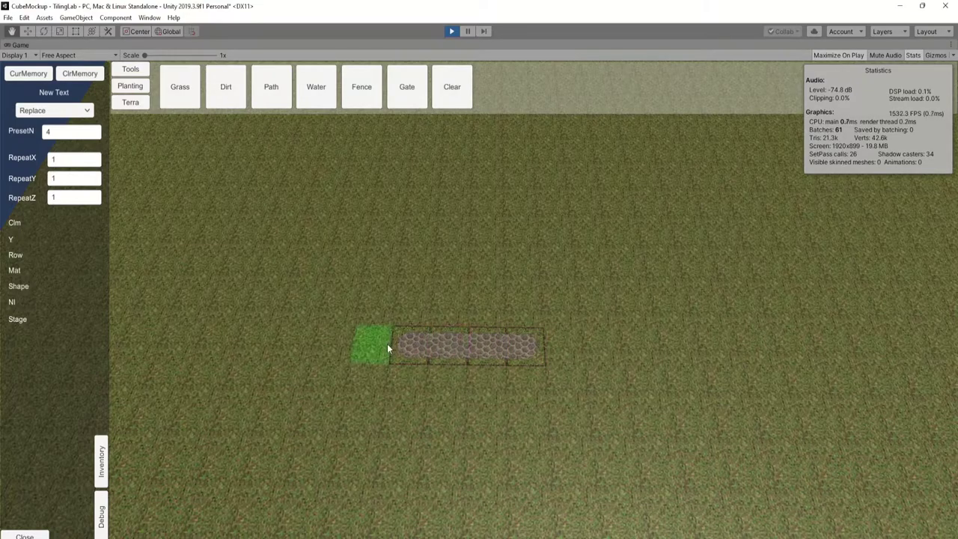
left_click(354, 342)
left_click(338, 342)
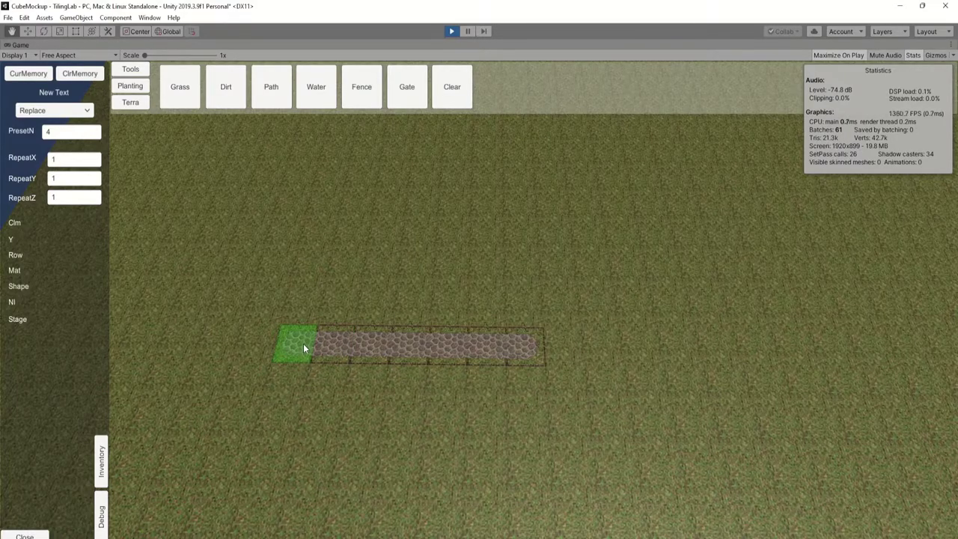
Place one Dirt block on the grass behind the path row, and set the edit mode to None.
key("q")
key("w")
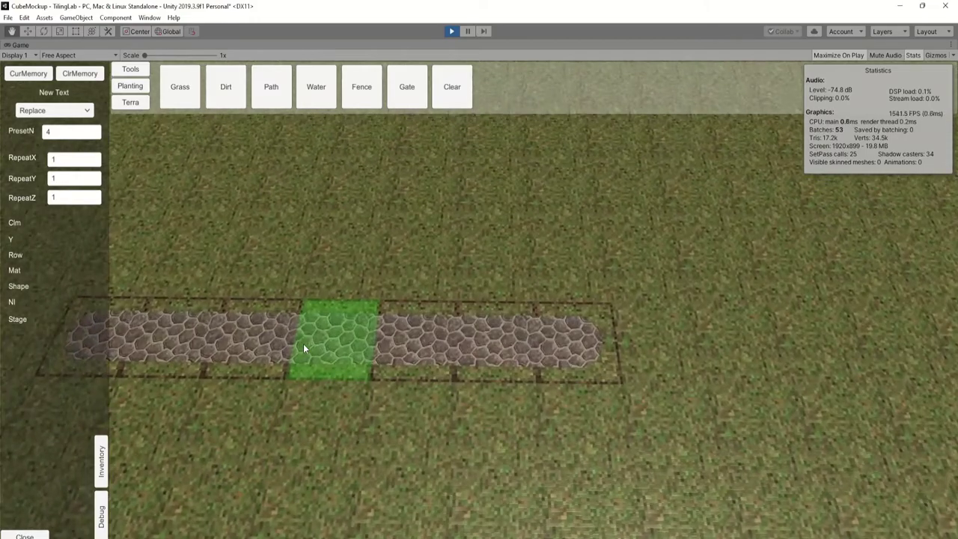
key("a")
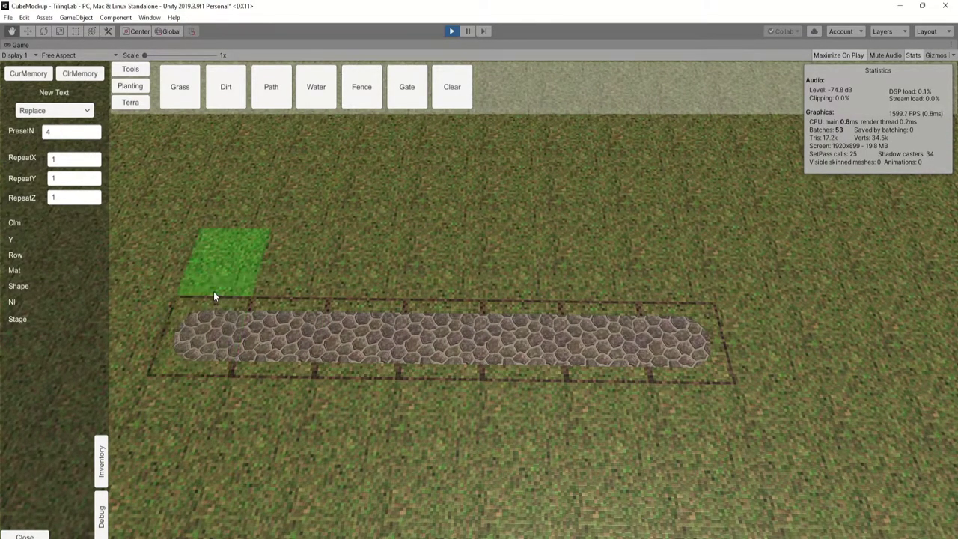
key("w")
key("s")
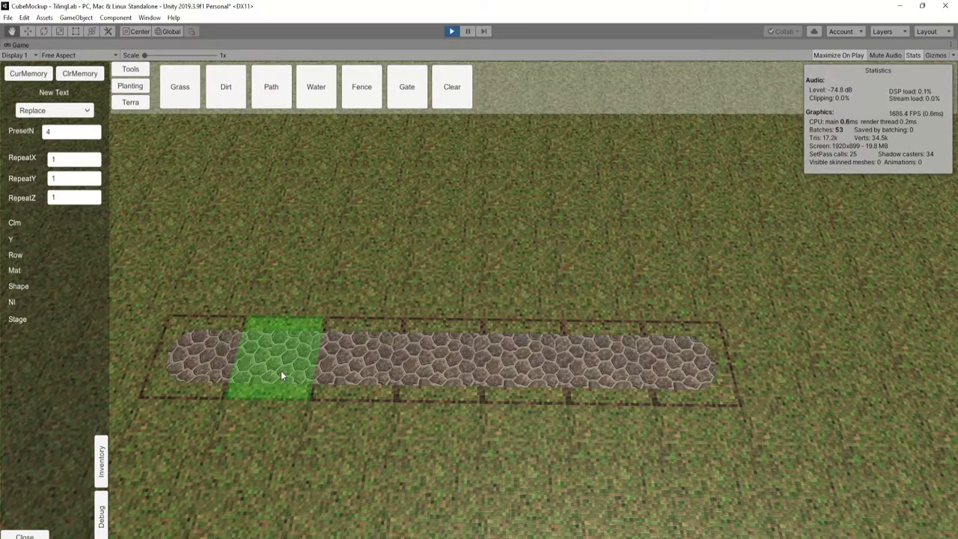
key("a")
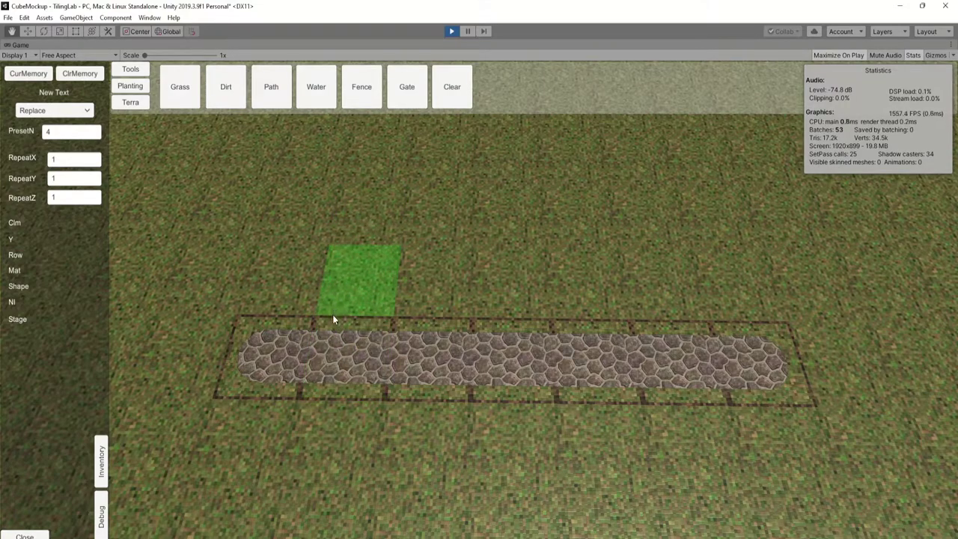
left_click(221, 94)
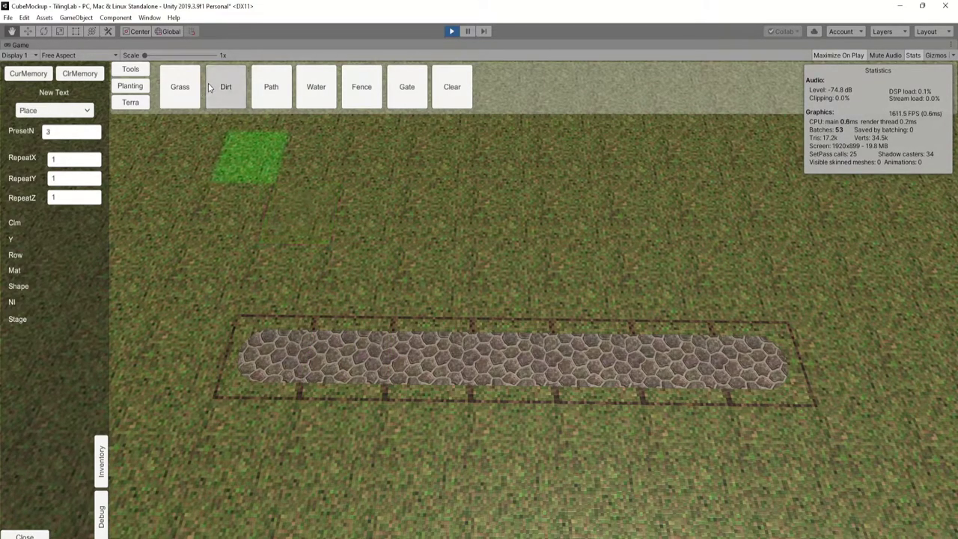
left_click(437, 189)
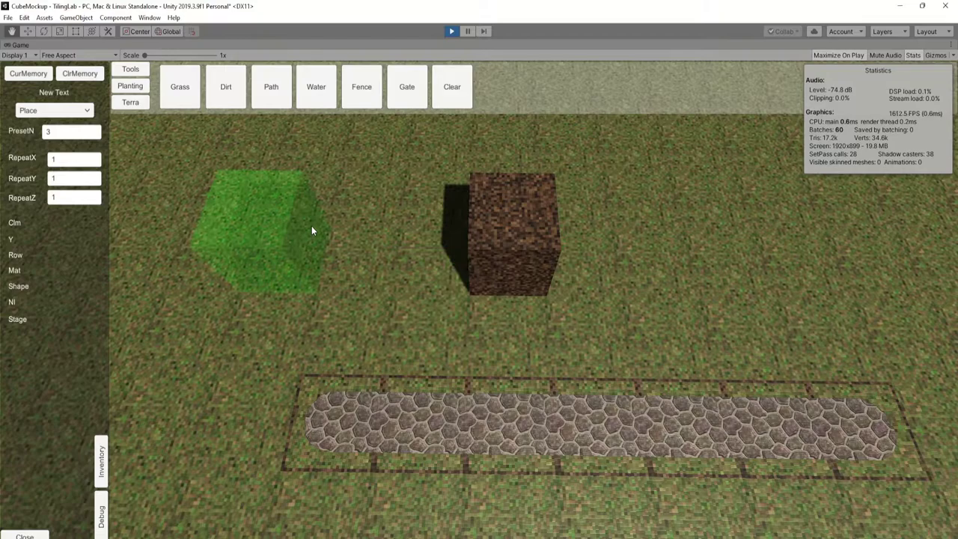
left_click(75, 111)
left_click(65, 125)
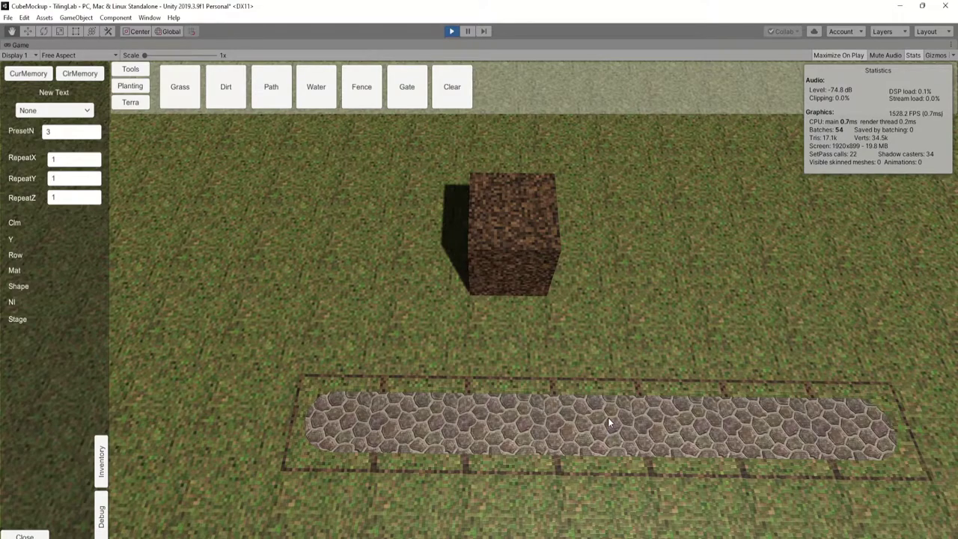
Lay a Water channel near the field's edge in Replace mode with RepeatZ set to 16.
key("a")
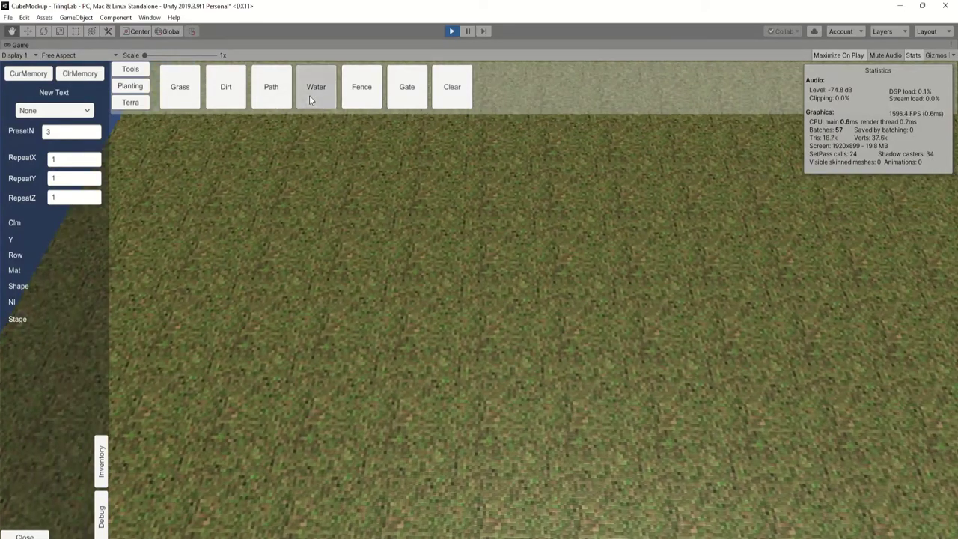
left_click(311, 91)
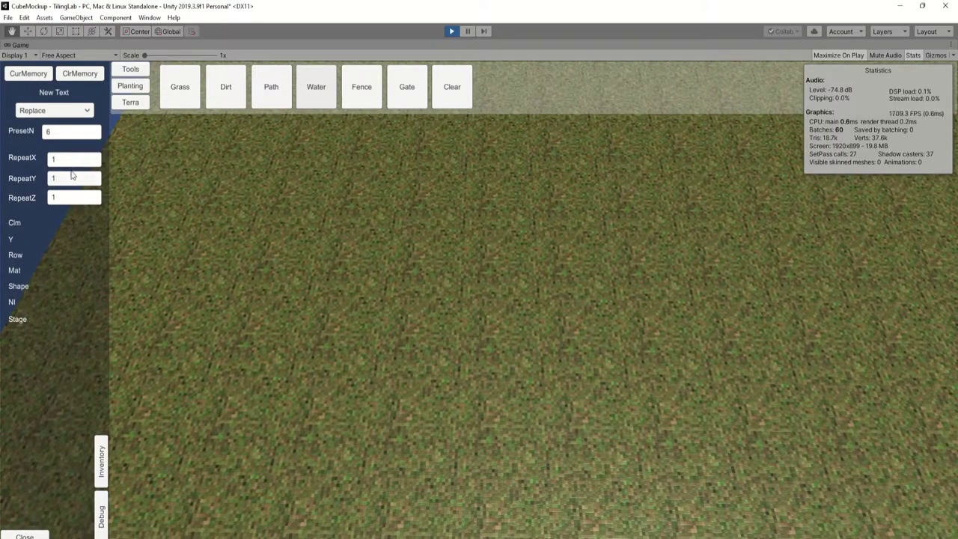
left_click(66, 197)
type("16")
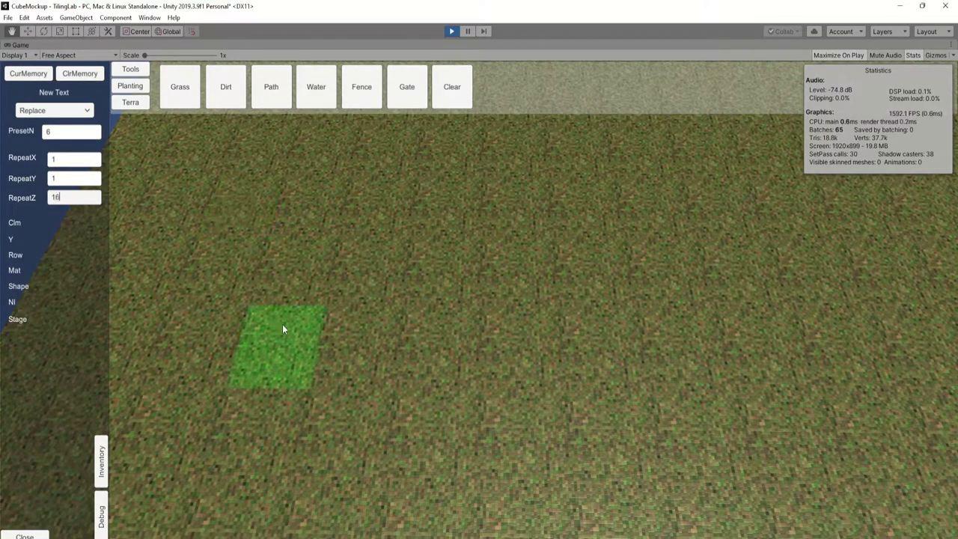
left_click(282, 325)
Set RepeatX to 5 and lay a block of CropsX rows on the grass alongside the water channel.
scroll(351, 322, "down", 3)
key("w")
key("d")
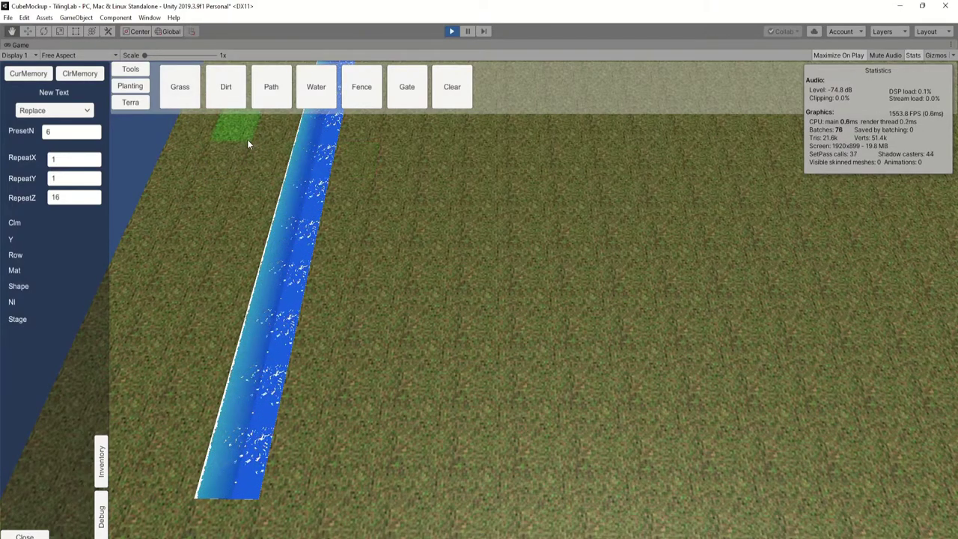
left_click(140, 85)
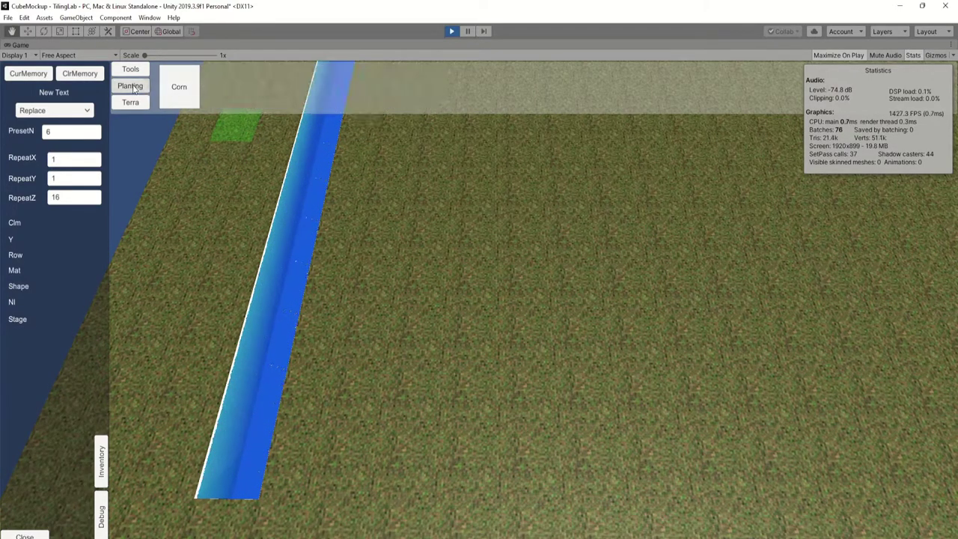
left_click(137, 69)
left_click(198, 88)
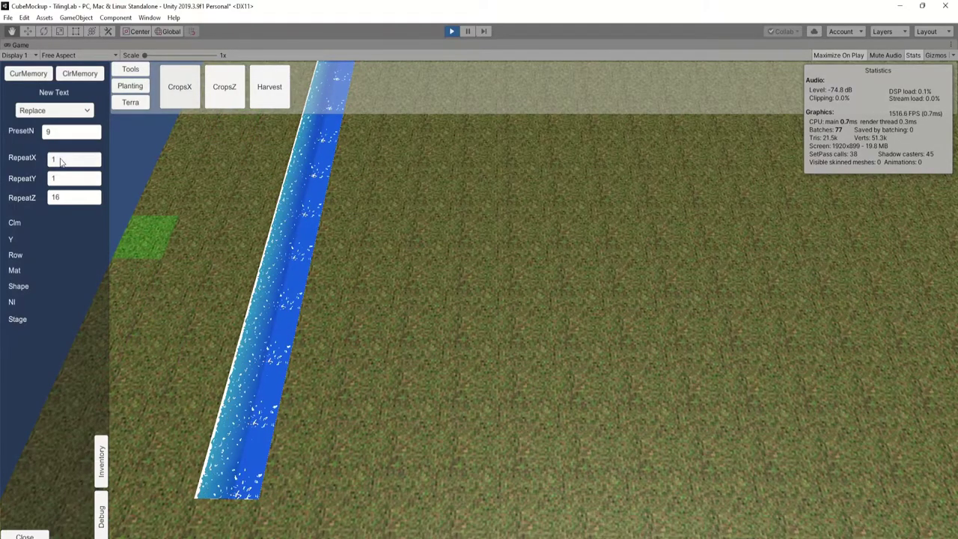
left_click(62, 160)
type("5")
left_click(298, 458)
key("s")
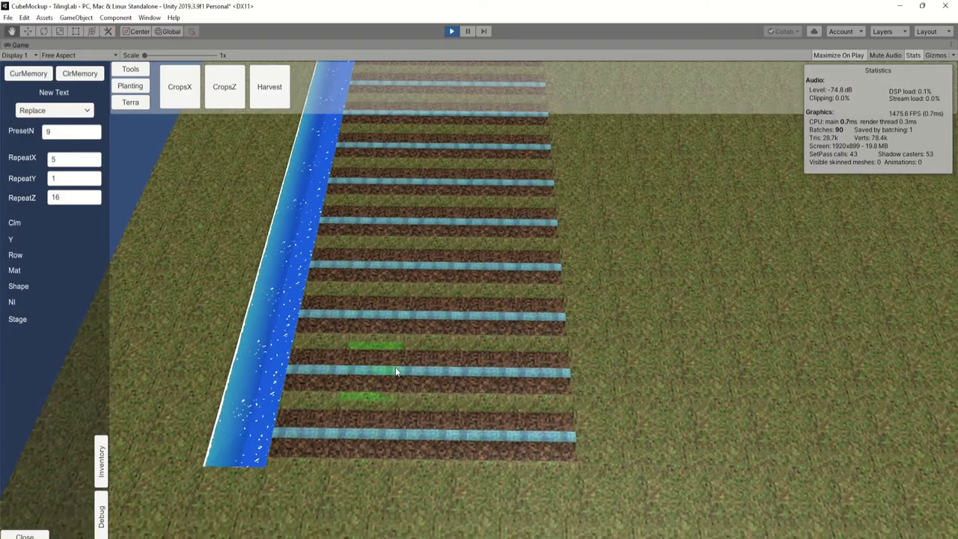
Add a second block of CropsX rows adjoining the end of the first, and set the edit mode to None.
scroll(395, 367, "up", 4)
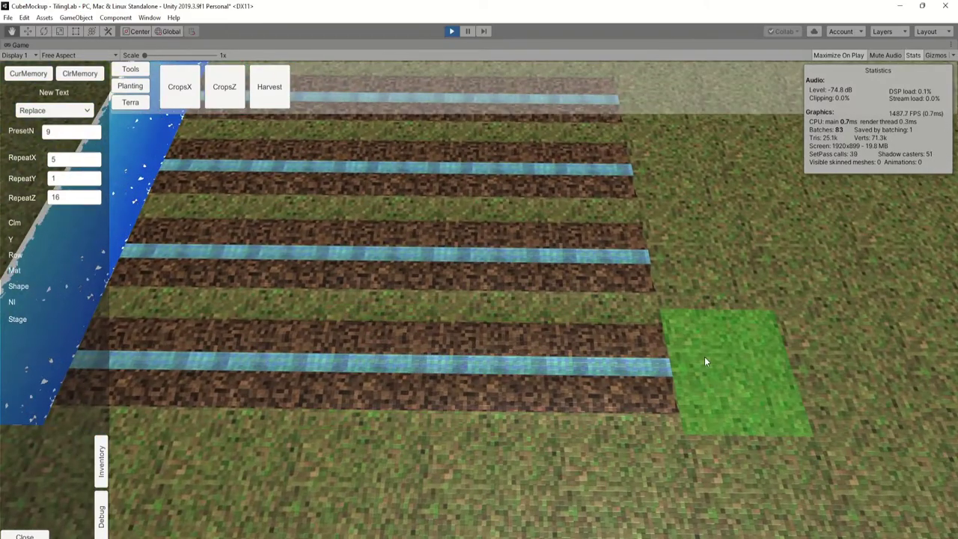
left_click(705, 356)
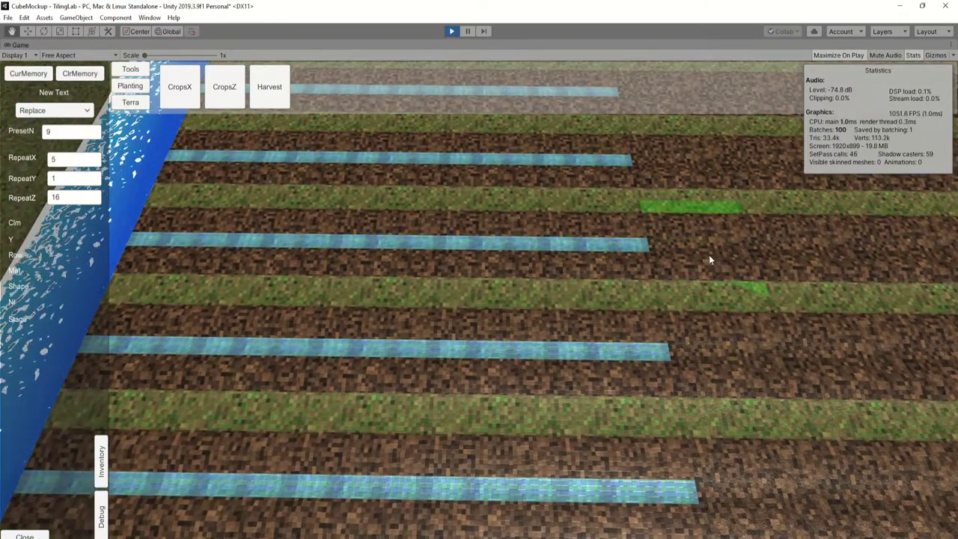
key("a")
scroll(709, 259, "up", 3)
scroll(709, 259, "down", 5)
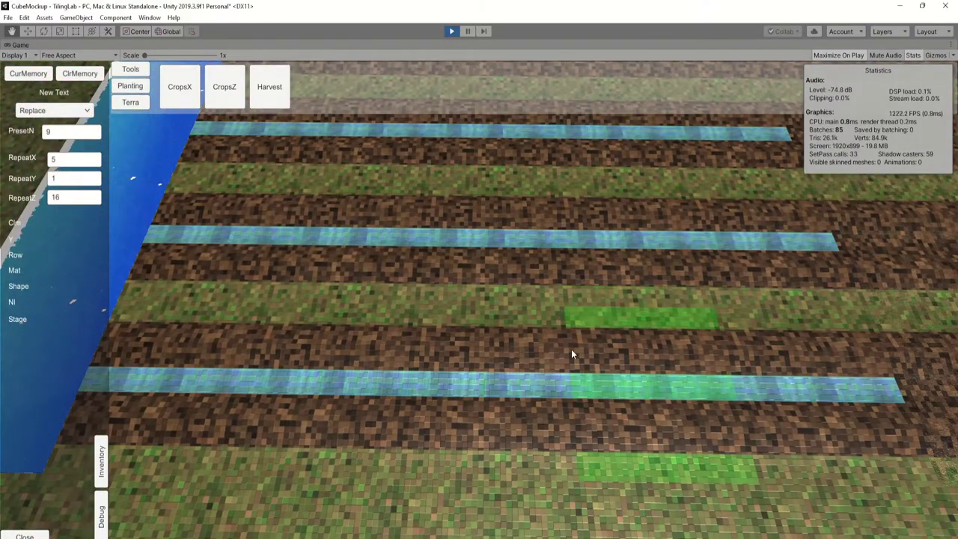
left_click(40, 111)
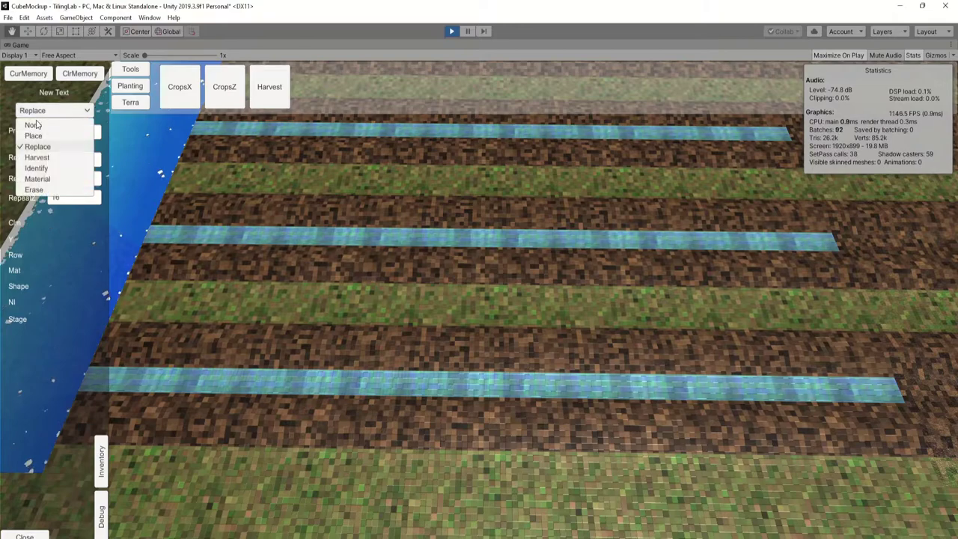
left_click(36, 122)
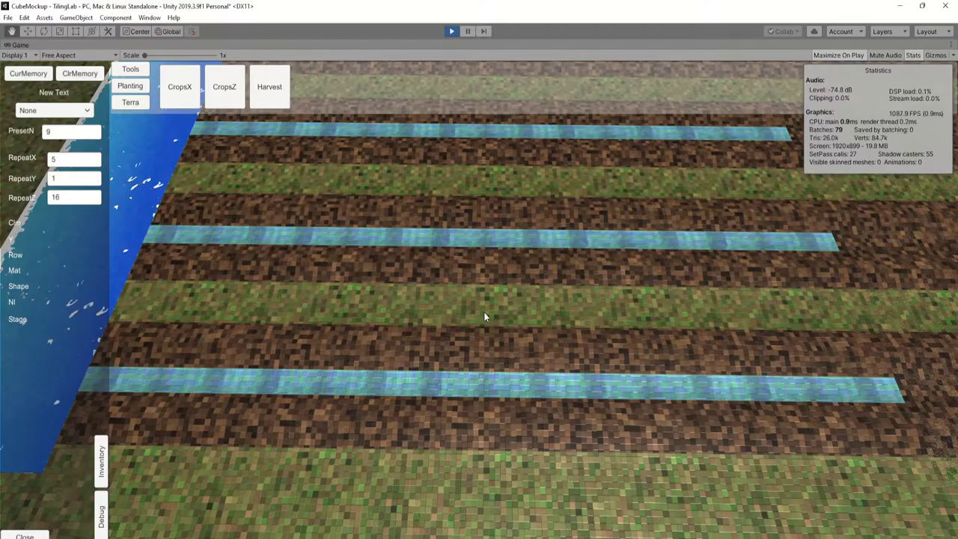
Examine how far the irrigation water reaches along the crop rows from the water channel.
key("d")
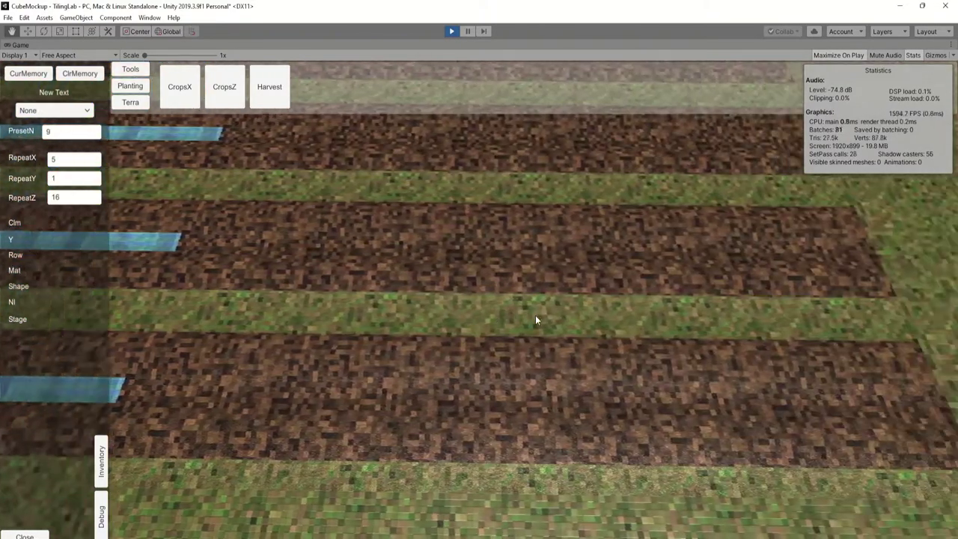
key("a")
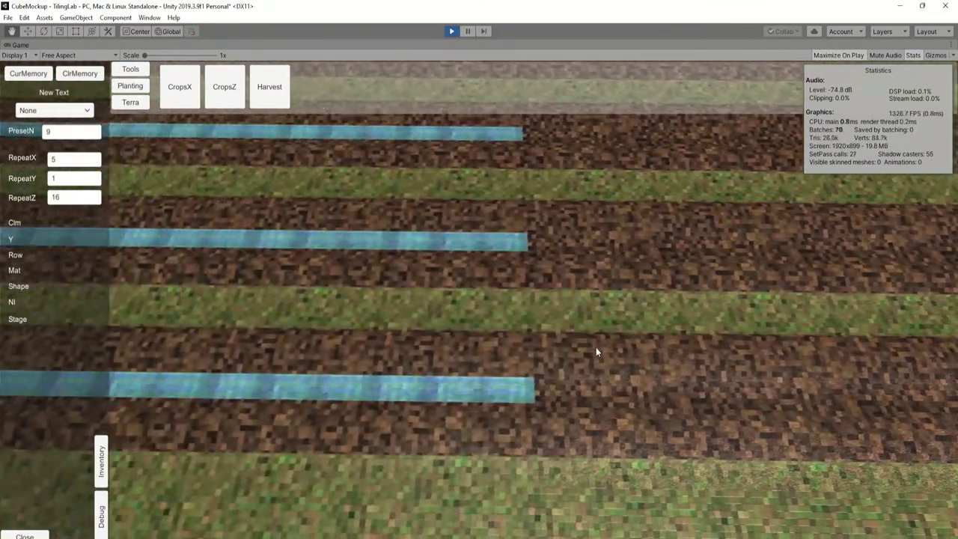
key("a")
key("d")
key("d")
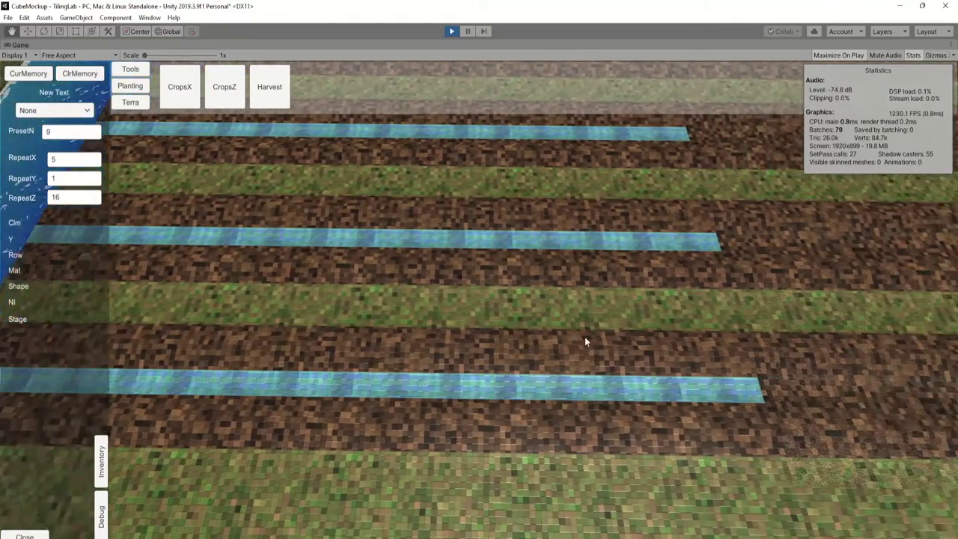
key("d")
key("a")
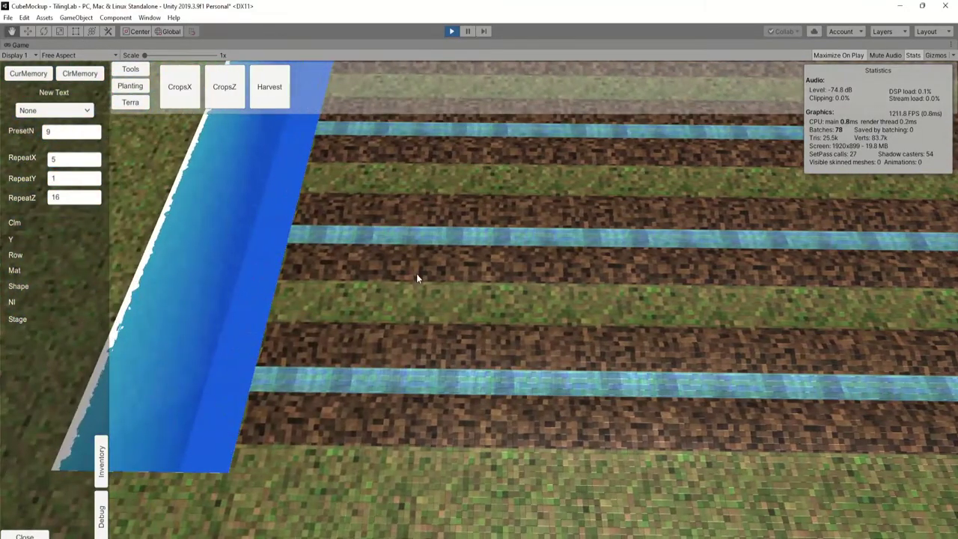
key("a")
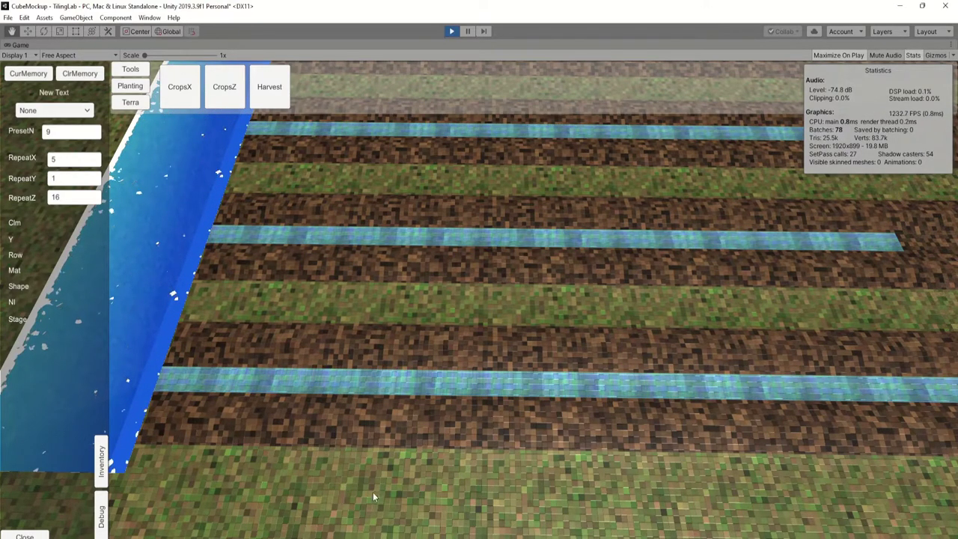
key("s")
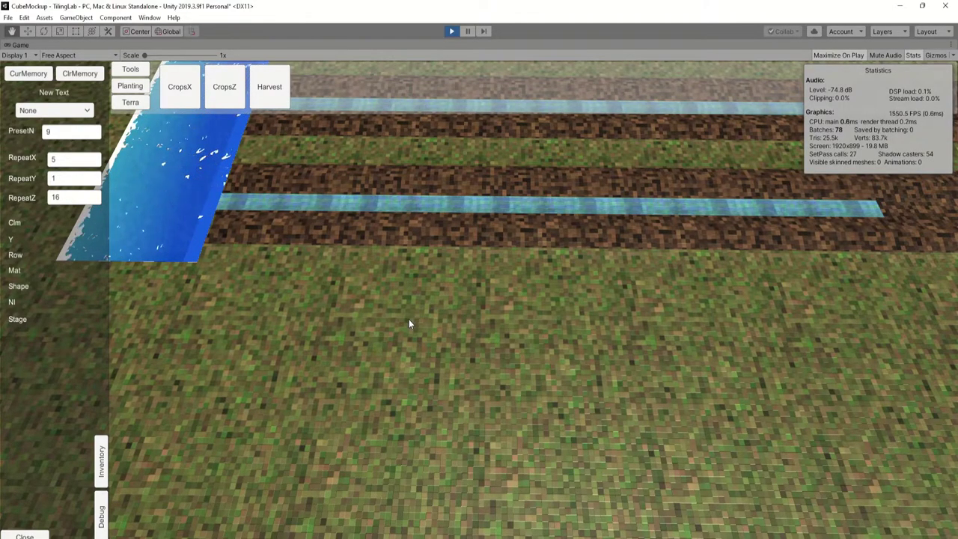
Stop play mode and open the Shaders scene from the Model scenes folder, saving the changes to TilingLab.
left_click(457, 30)
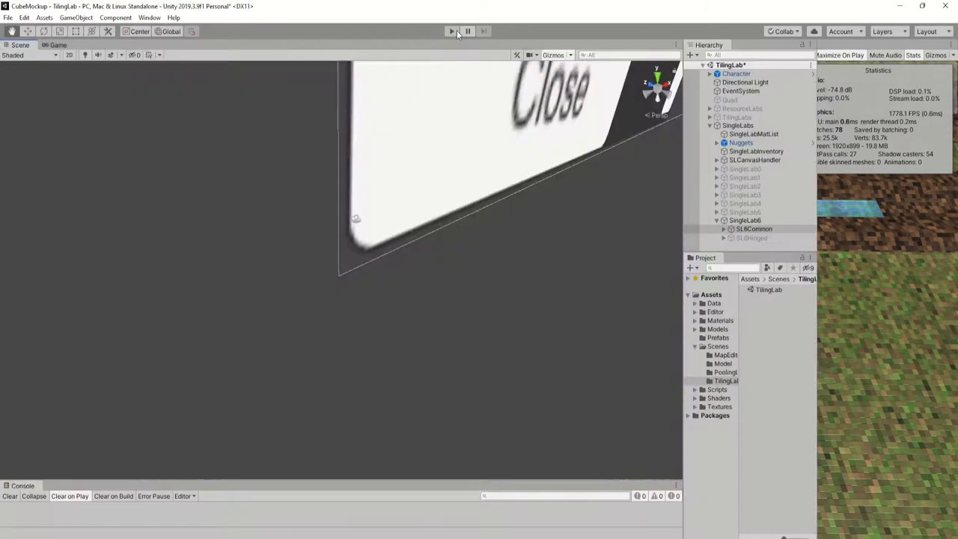
left_click(730, 364)
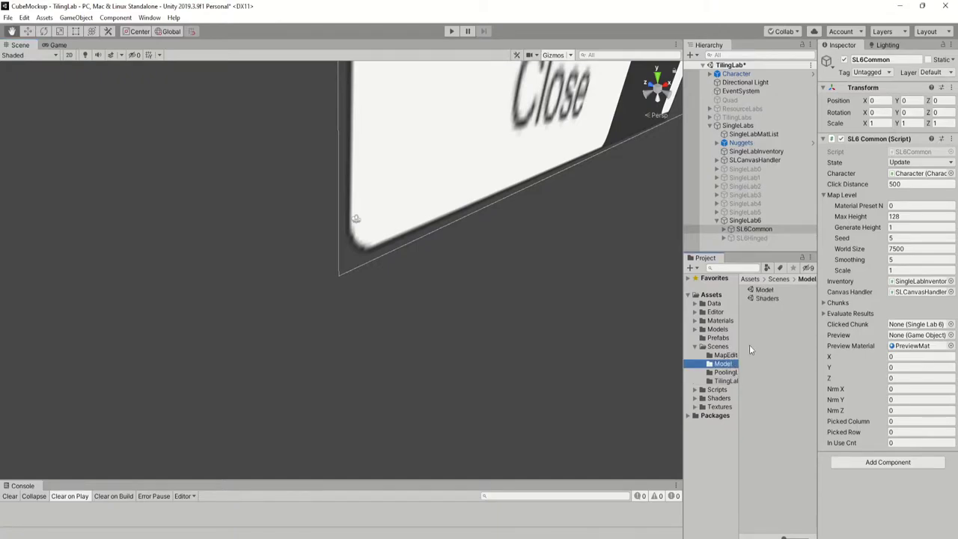
double_click(769, 298)
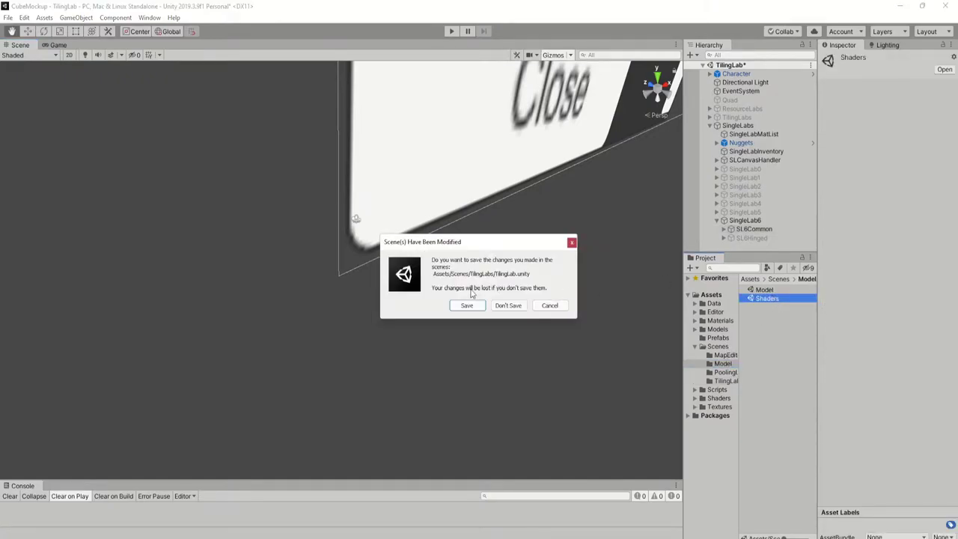
left_click(466, 305)
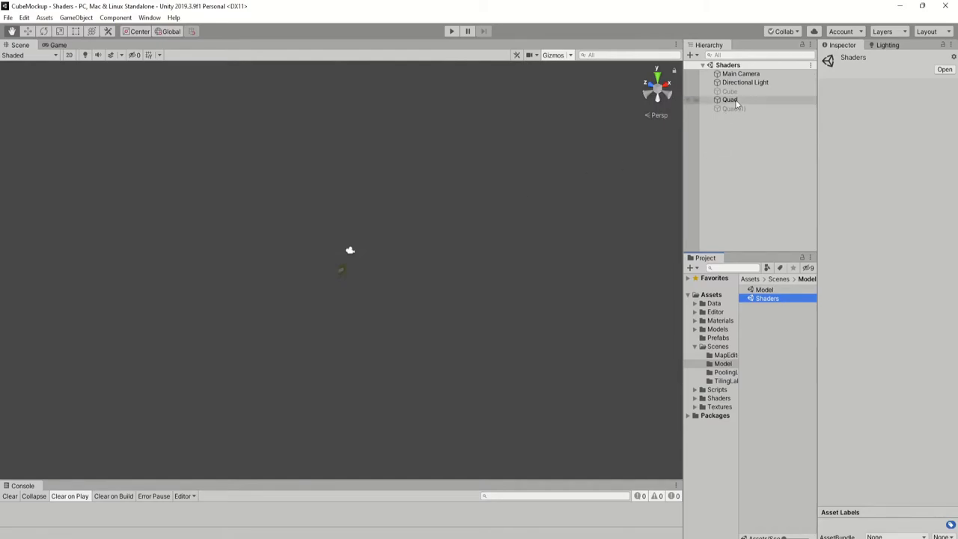
Focus on the Quad and examine how its BMask3 material blends the stone path, border and grass textures.
double_click(730, 99)
right_click_drag(531, 160, 478, 142)
scroll(496, 203, "up", 3)
scroll(477, 148, "down", 2)
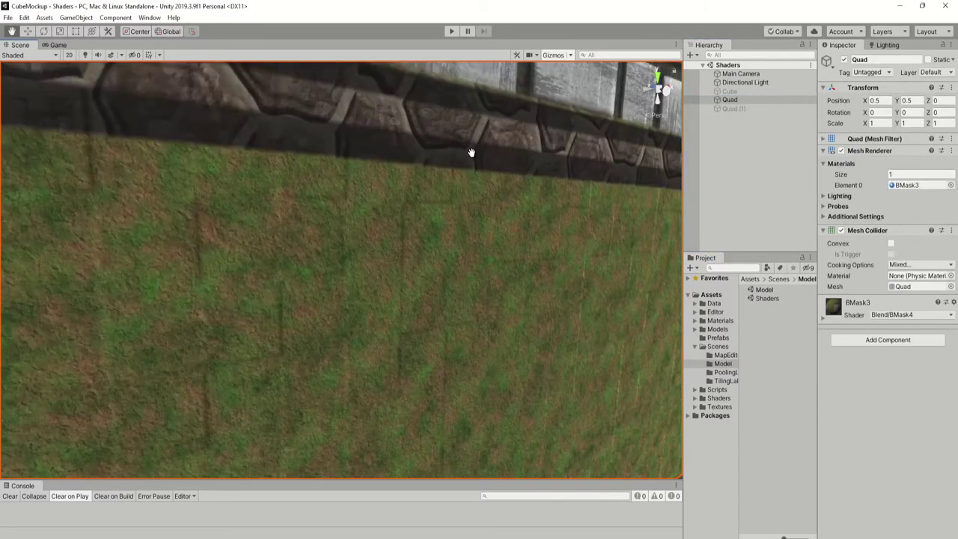
middle_click_drag(472, 122, 474, 165)
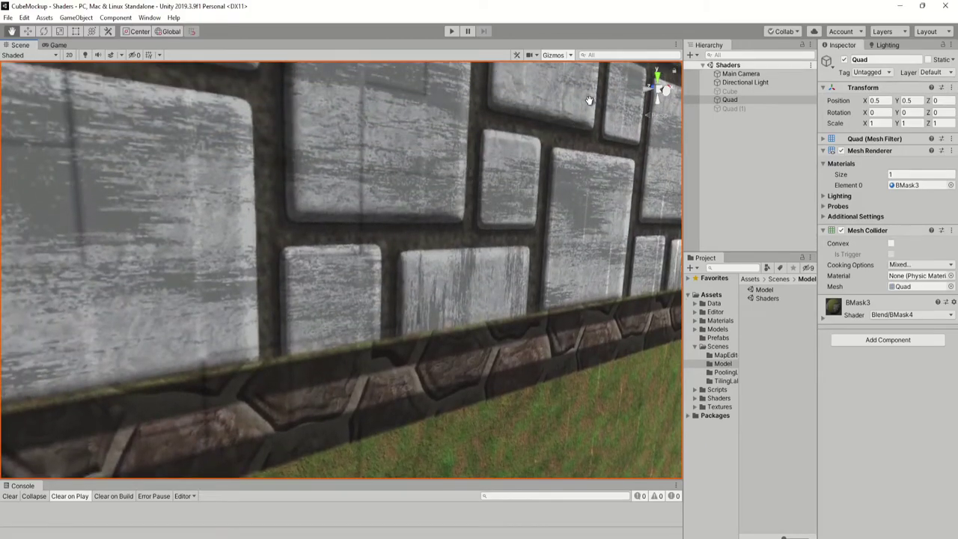
right_click_drag(578, 200, 509, 109)
scroll(509, 124, "down", 5)
middle_click_drag(513, 149, 487, 156)
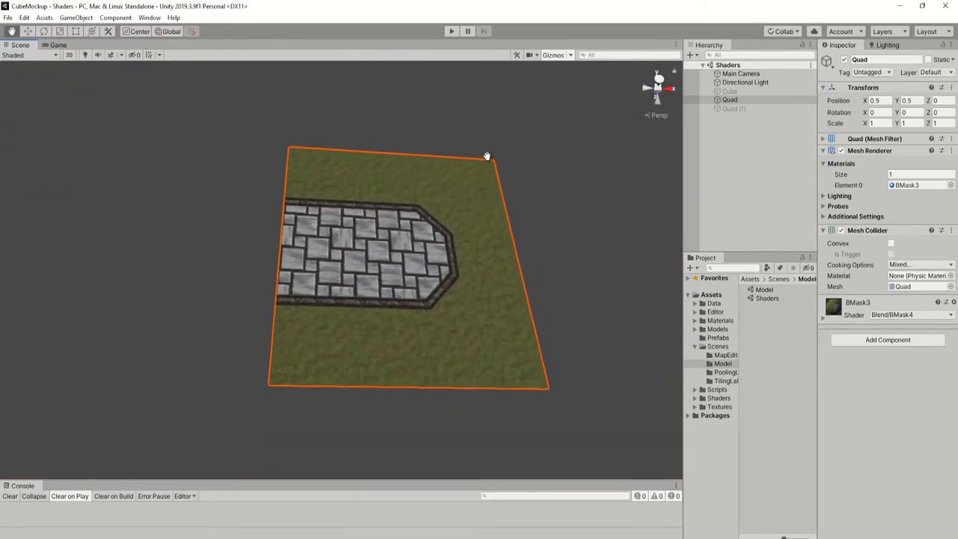
scroll(487, 156, "up", 4)
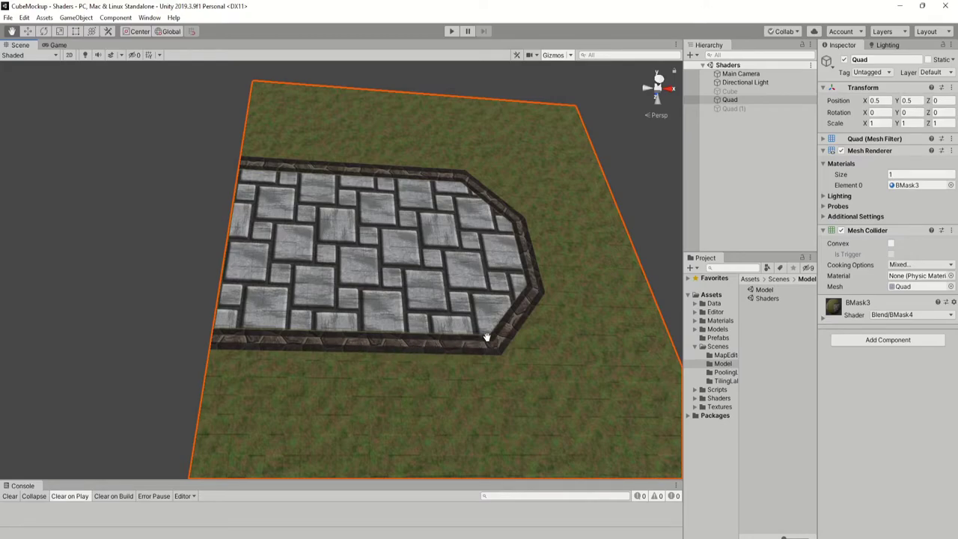
left_click_drag(515, 297, 482, 372, "alt")
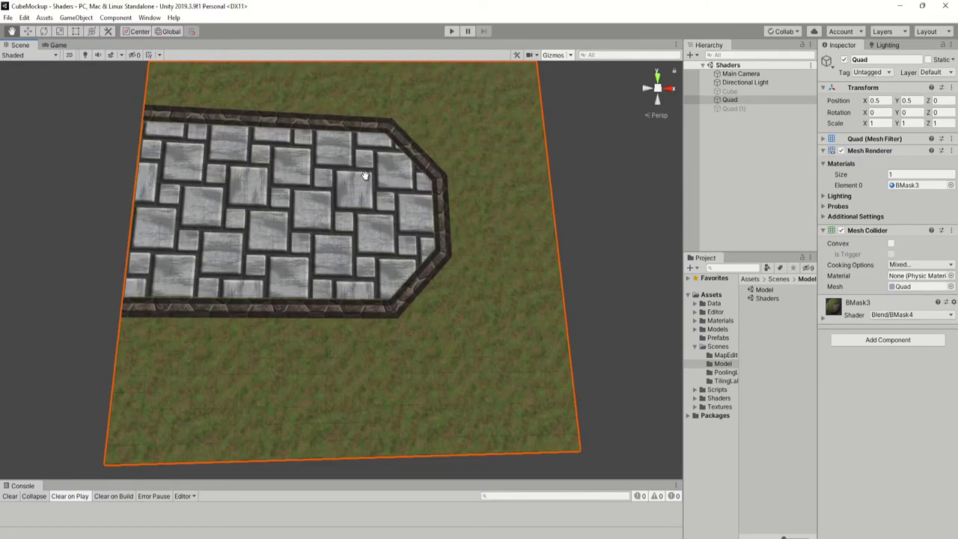
left_click_drag(381, 144, 355, 191)
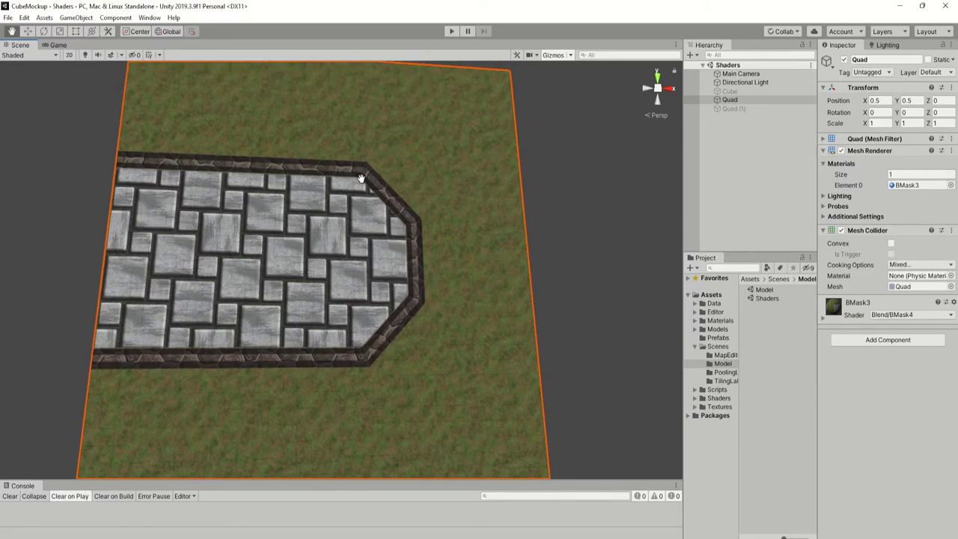